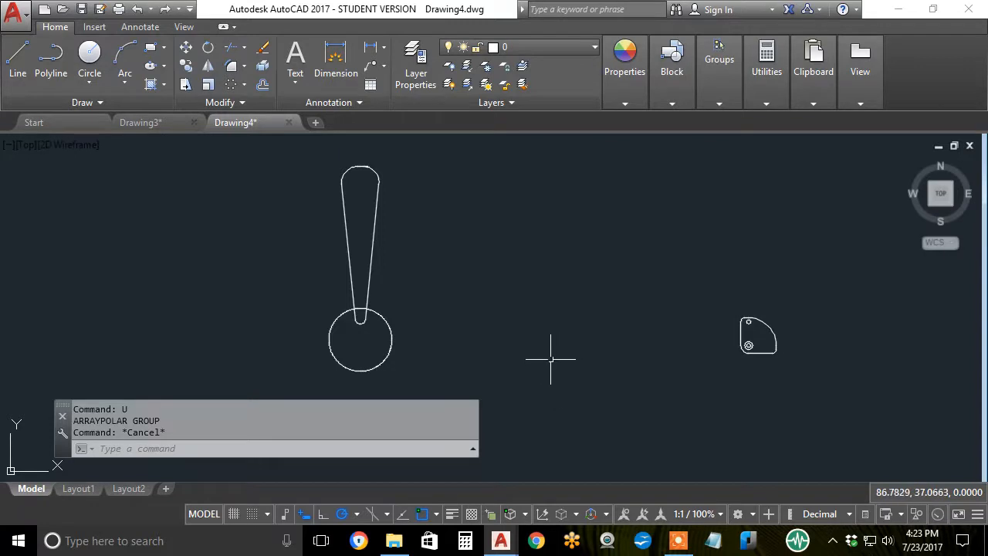
Step: Create a polar array of the tapered blade around the centre of the hub circle
click(244, 87)
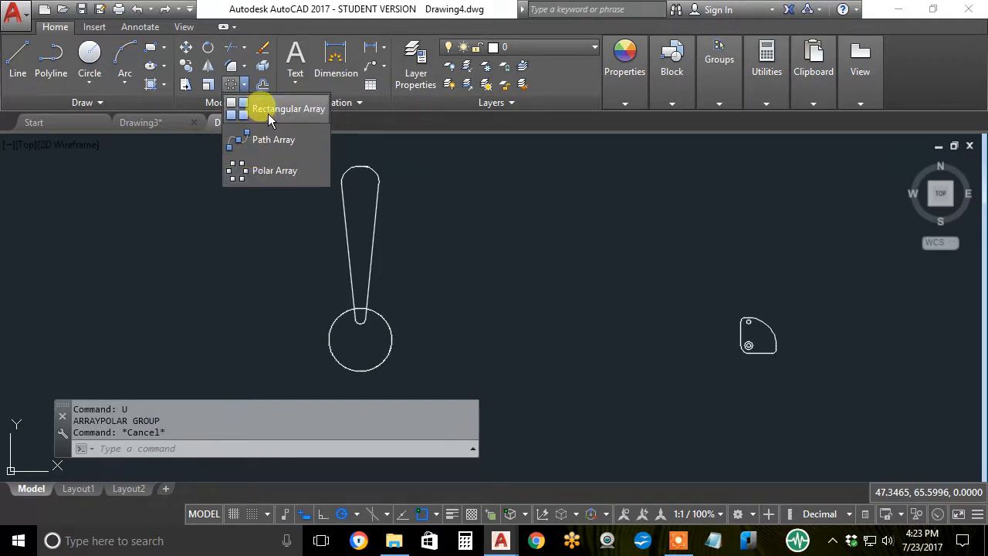
click(242, 176)
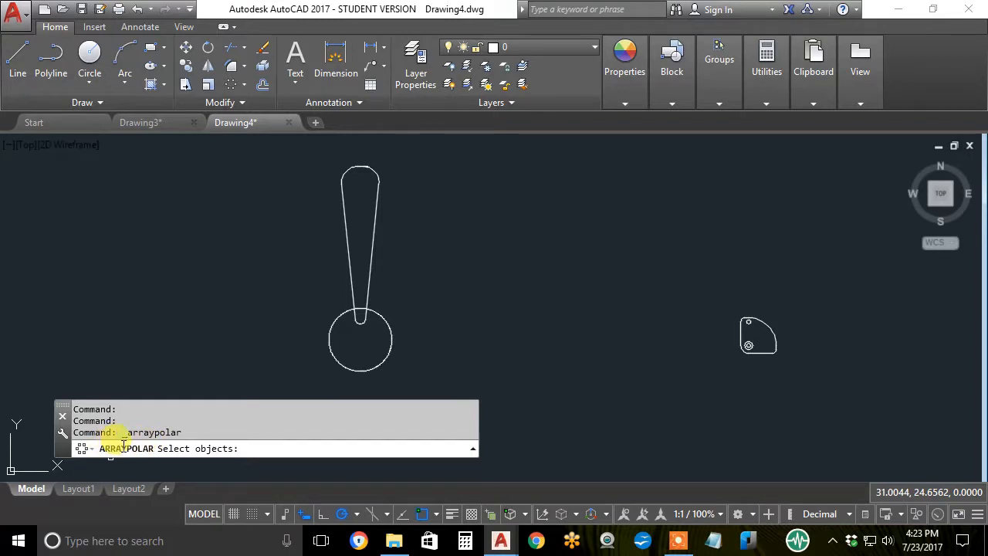
click(335, 163)
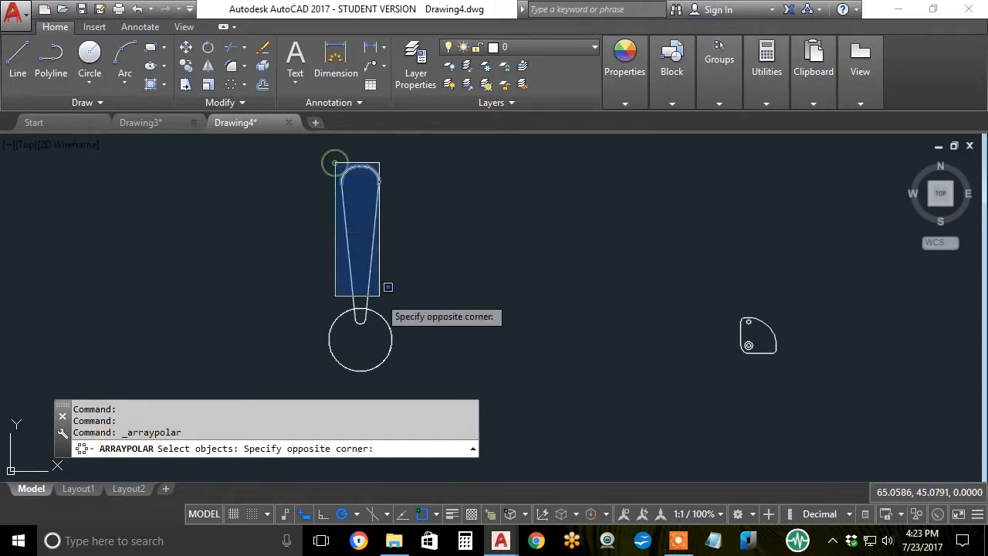
click(384, 331)
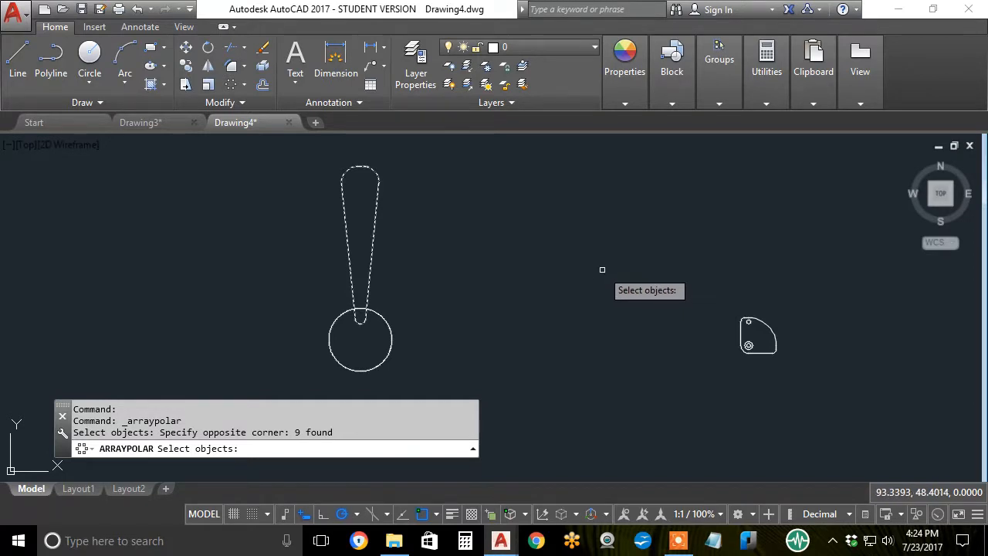
key(Return)
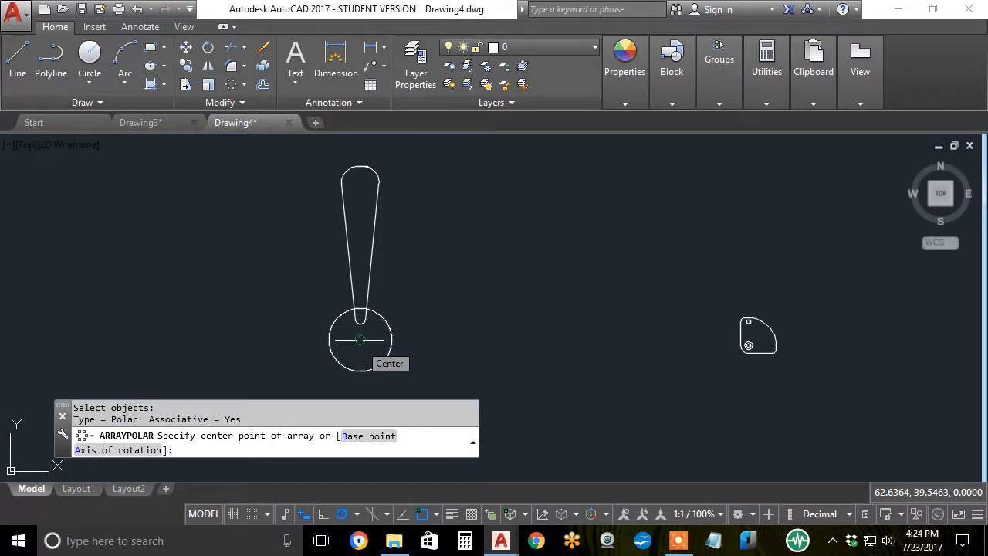
click(360, 338)
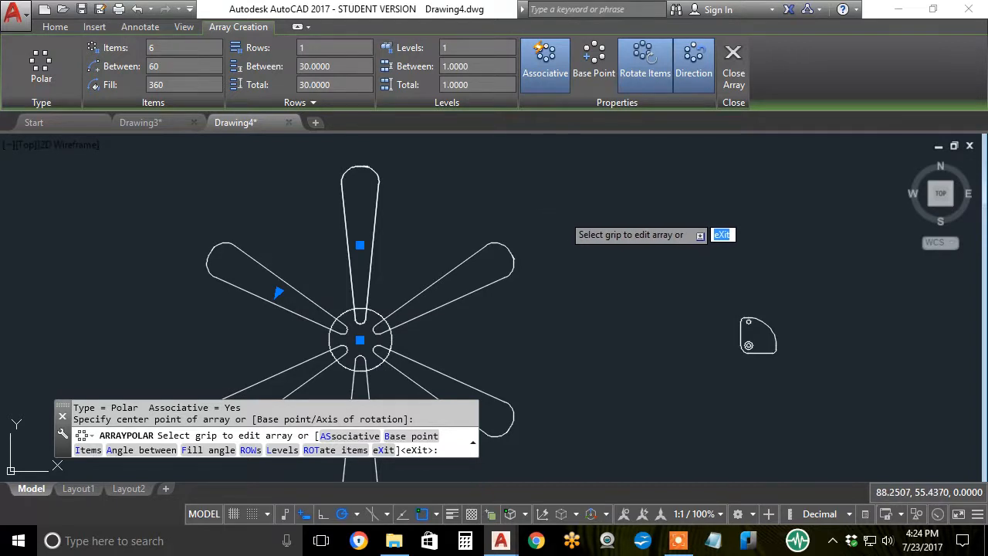
Step: Set the number of items in the blade array to 4
key(Down)
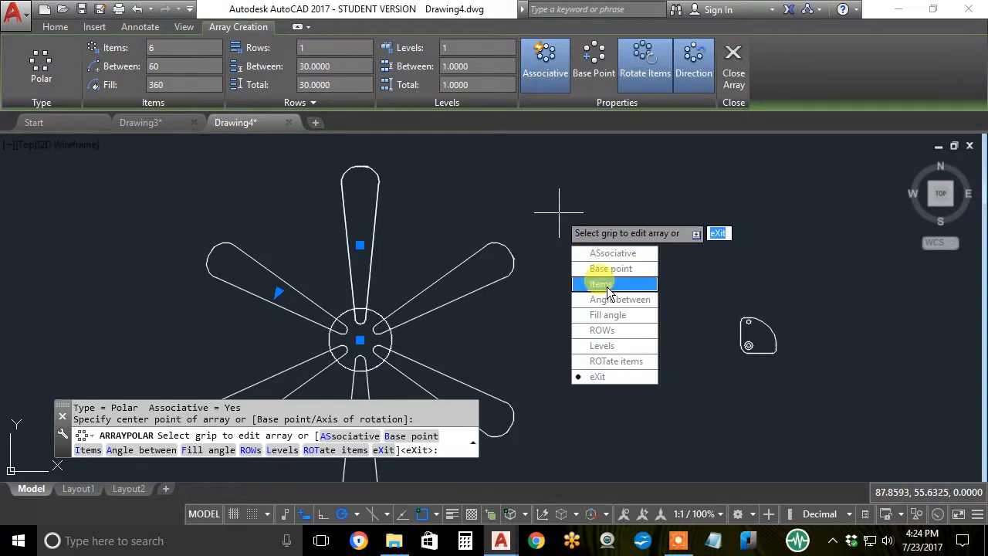
click(595, 283)
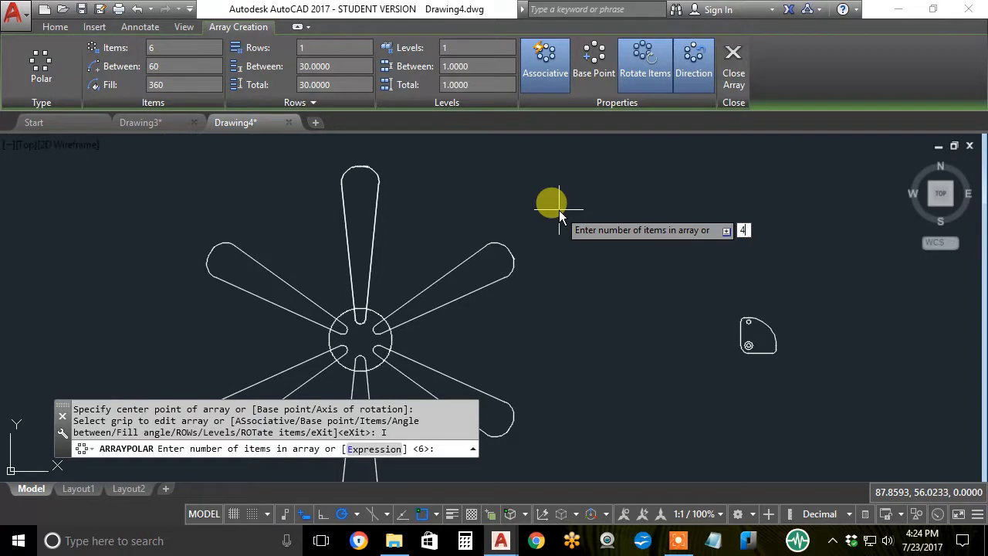
text(4)
key(Return)
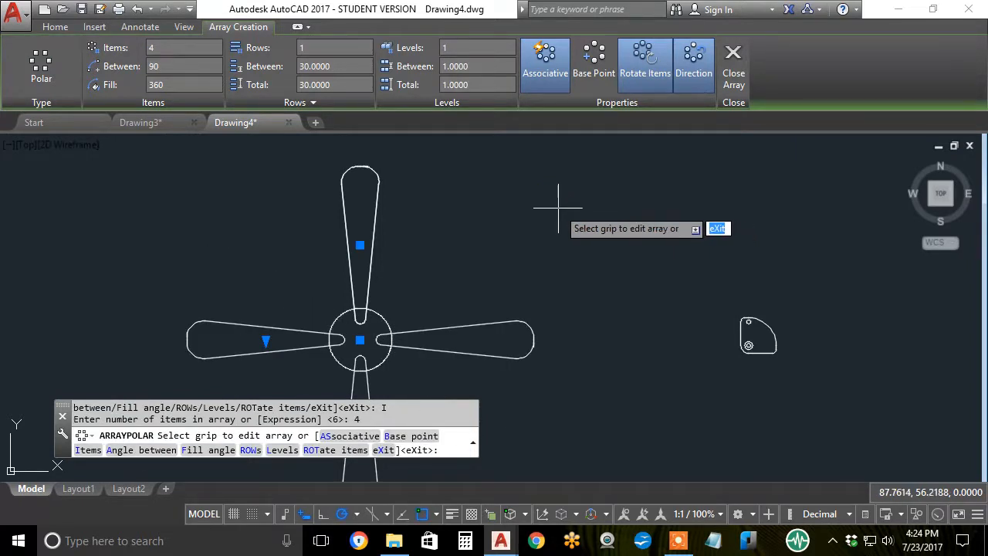
Step: Set the number of items in the blade array to 5 and finish the array
key(Down)
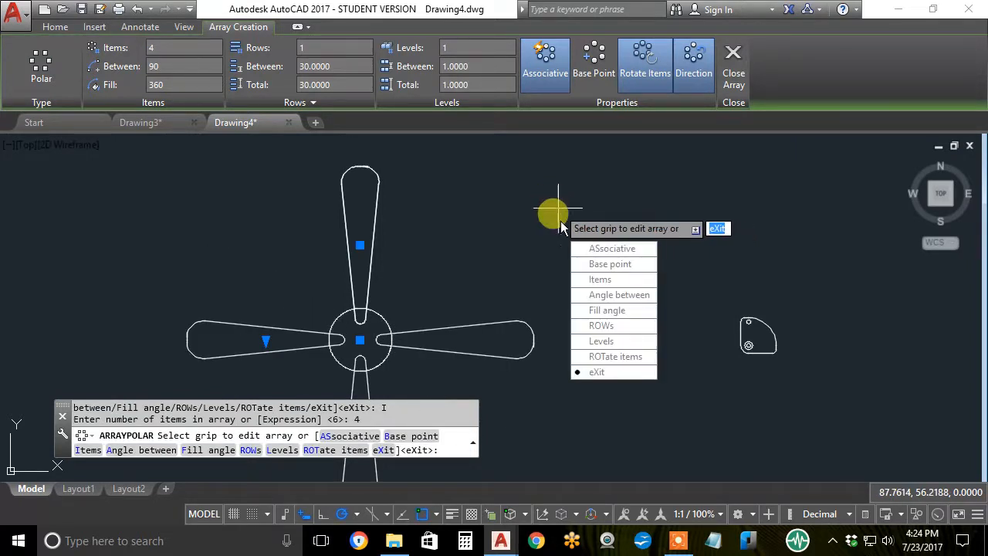
click(599, 281)
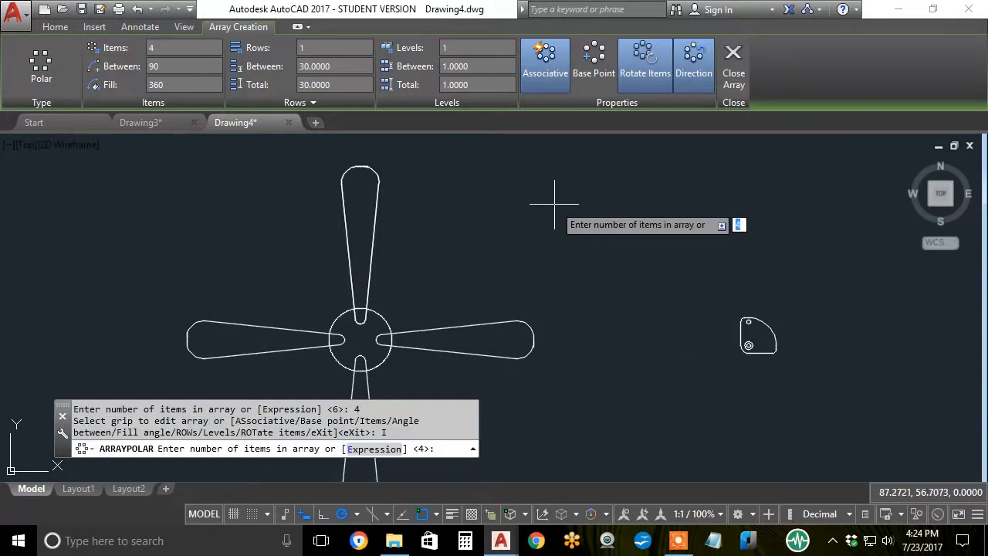
key(Return)
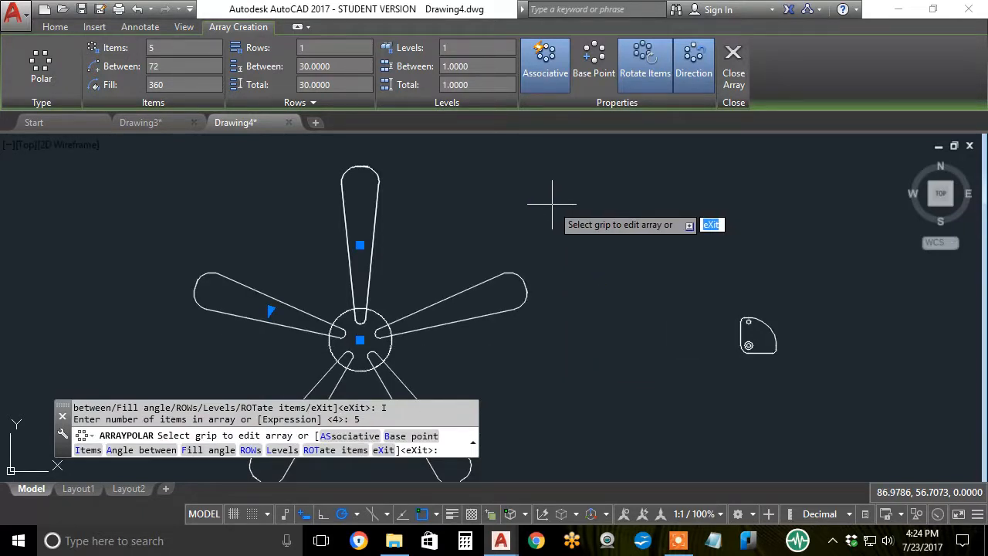
key(Return)
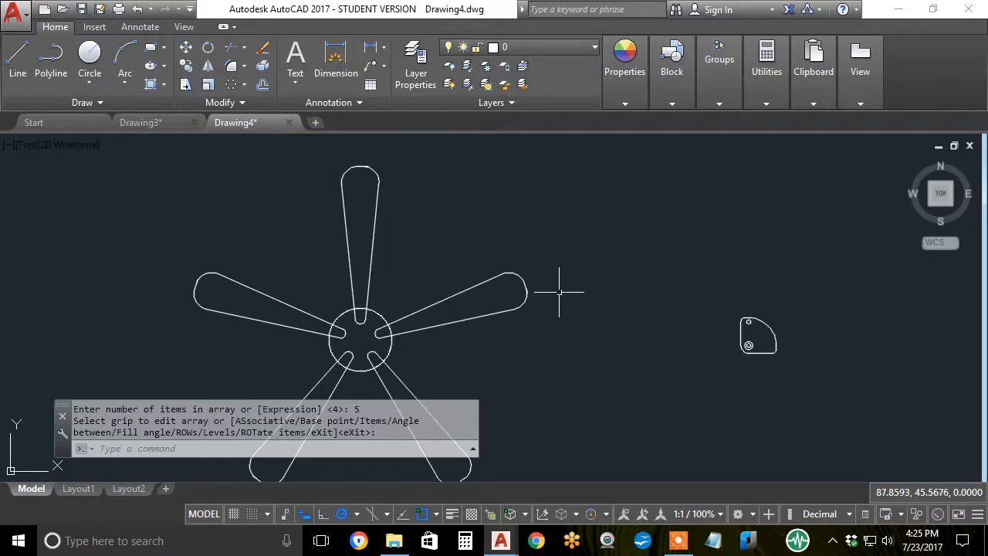
Step: Edit the finished blade array's properties to 6 items, then deselect it
key(Return)
click(523, 306)
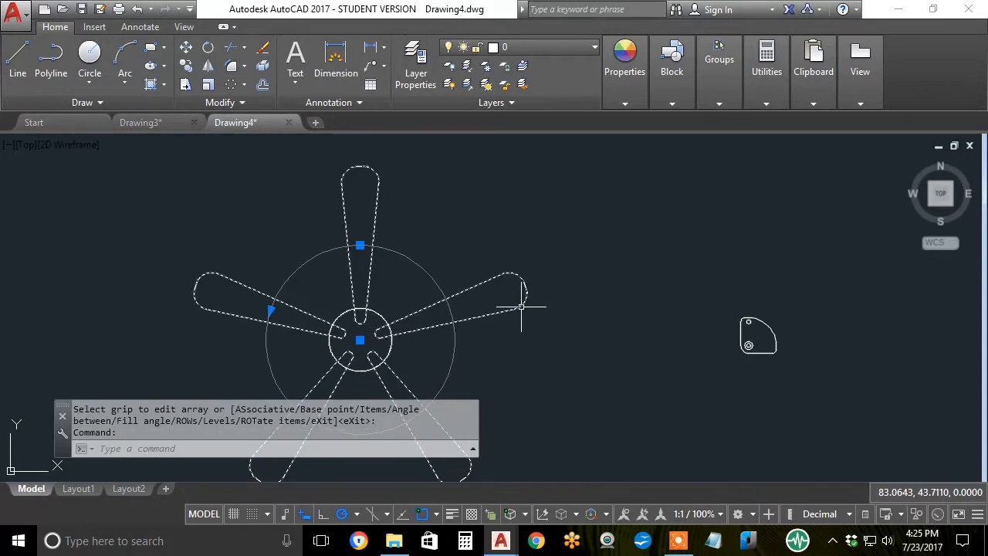
click(683, 216)
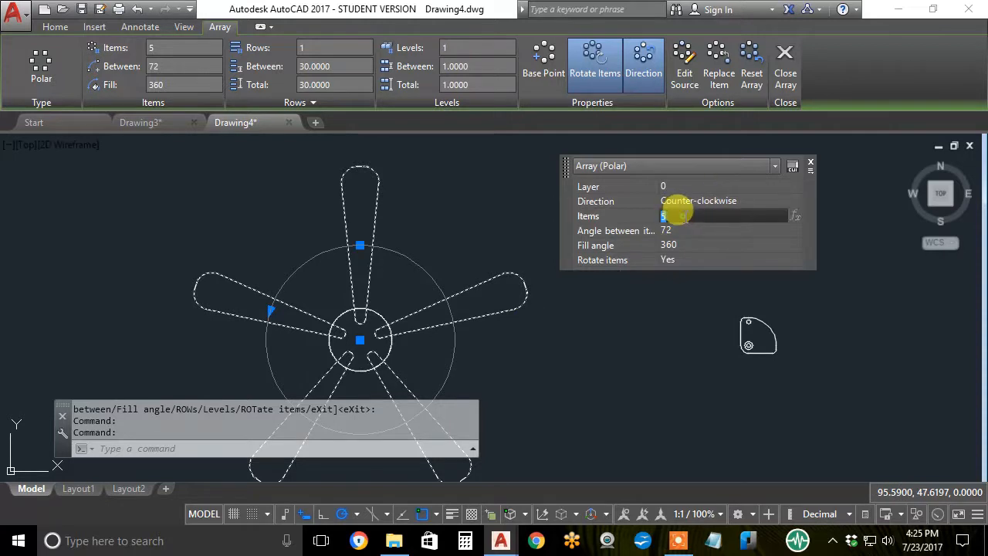
text(6)
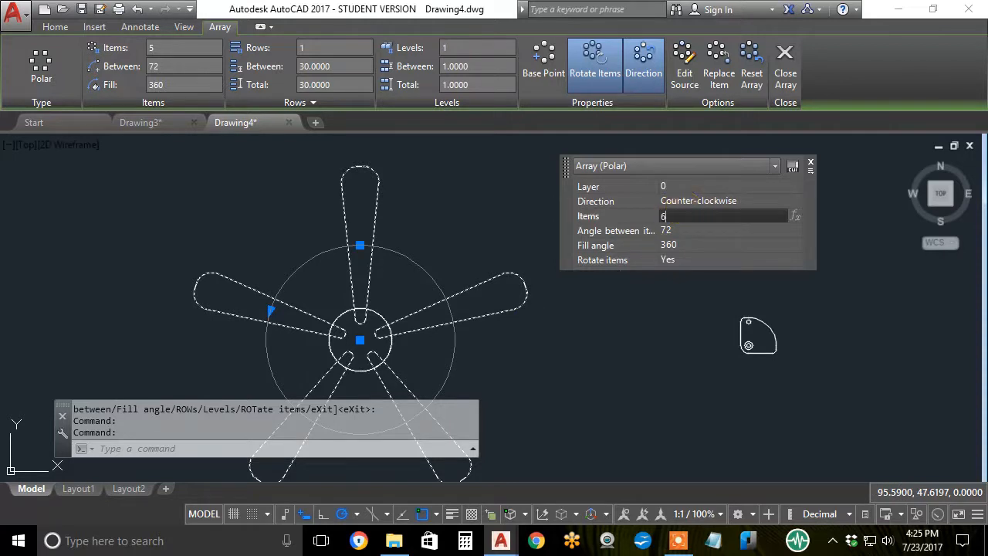
key(Return)
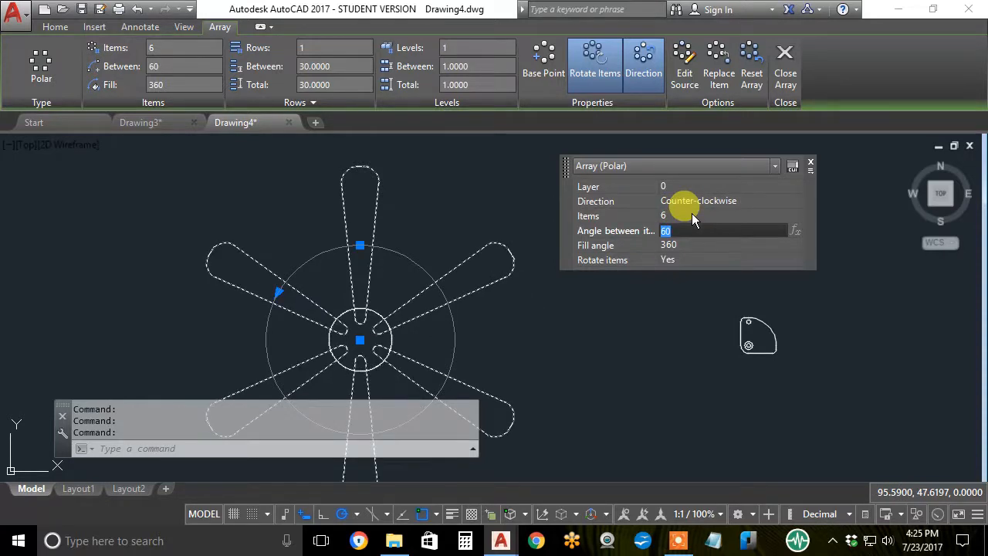
click(810, 163)
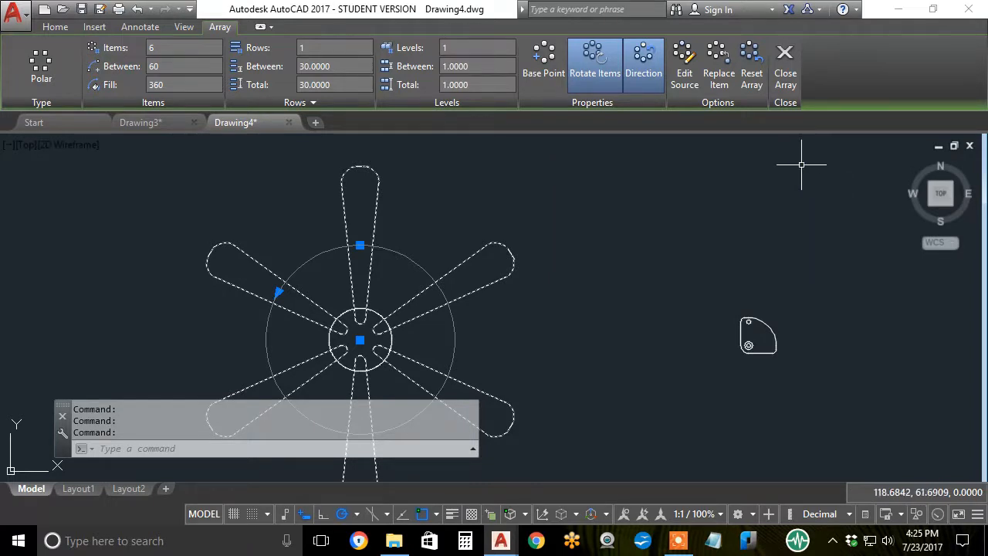
key(Escape)
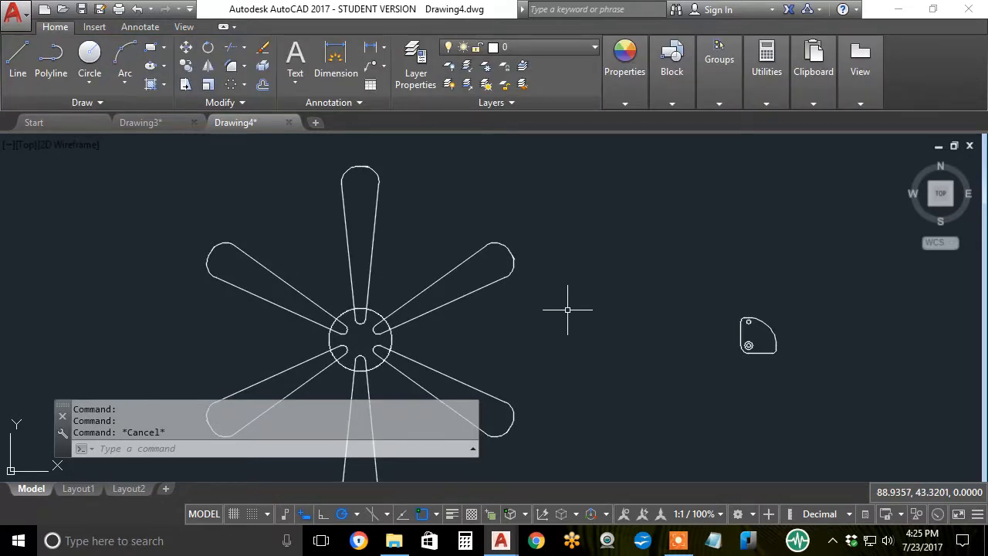
Step: Create a polar array of the small upper hole in the quarter-round plate around the centre of the concentric circles
middle_drag(690, 319, 378, 292)
scroll(425, 318, up, 4)
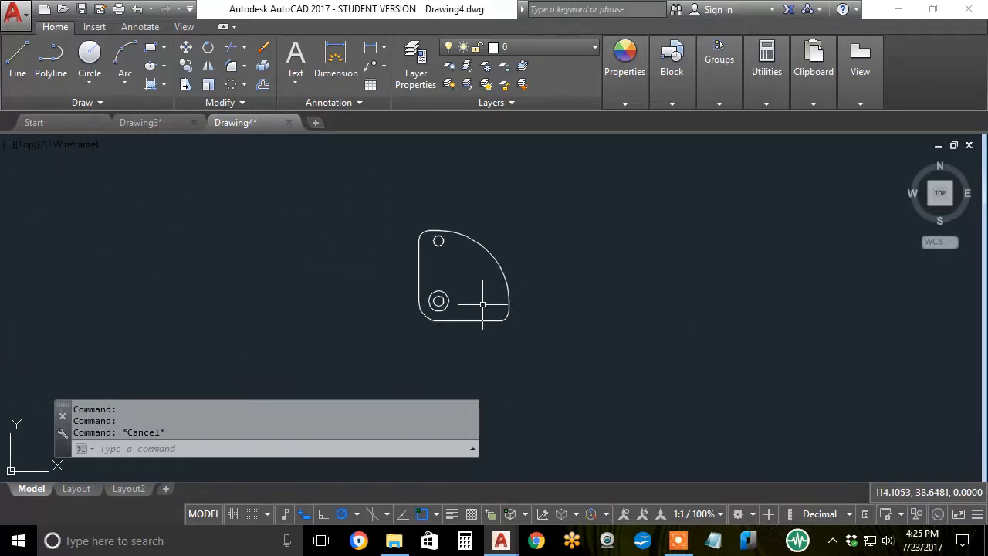
scroll(480, 300, up, 2)
middle_drag(481, 301, 498, 321)
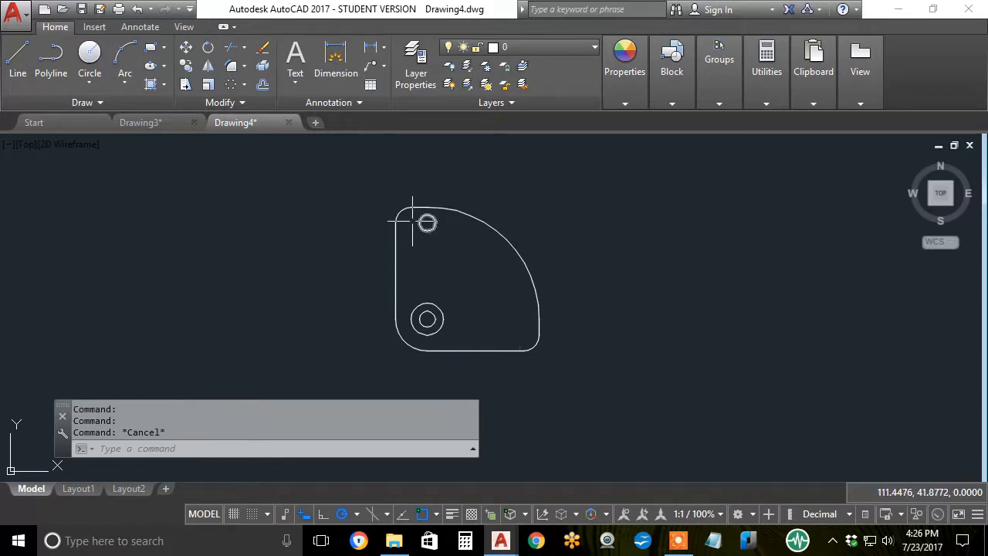
click(230, 84)
click(427, 223)
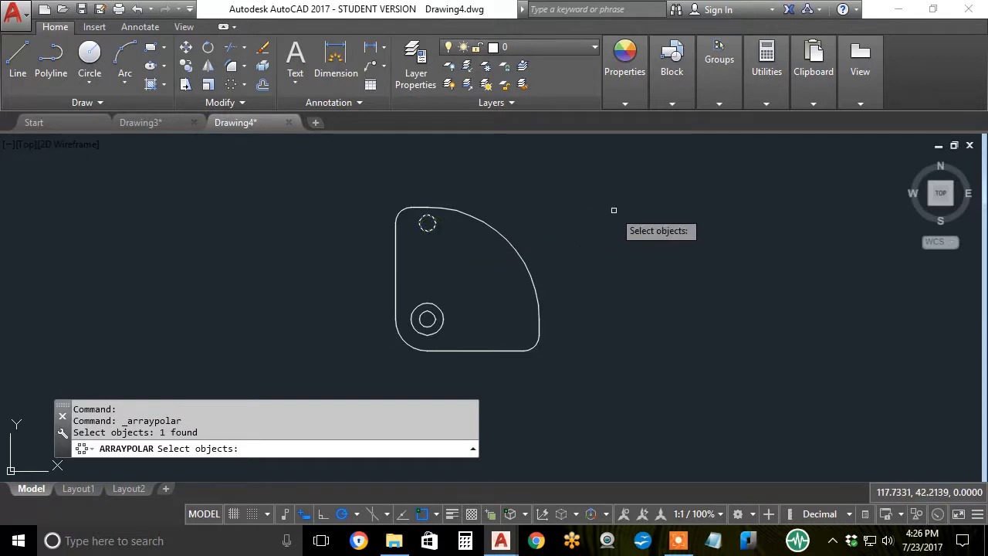
key(Return)
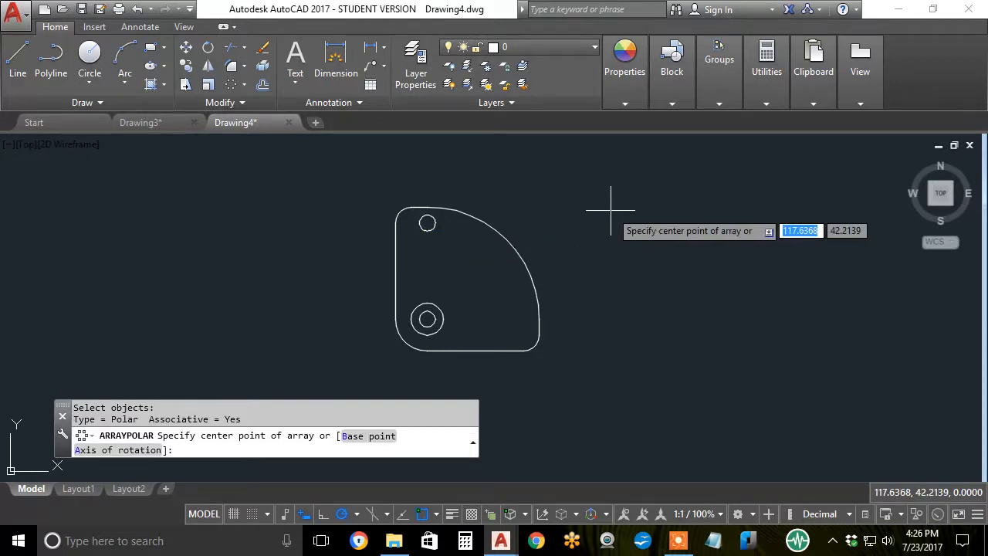
click(427, 318)
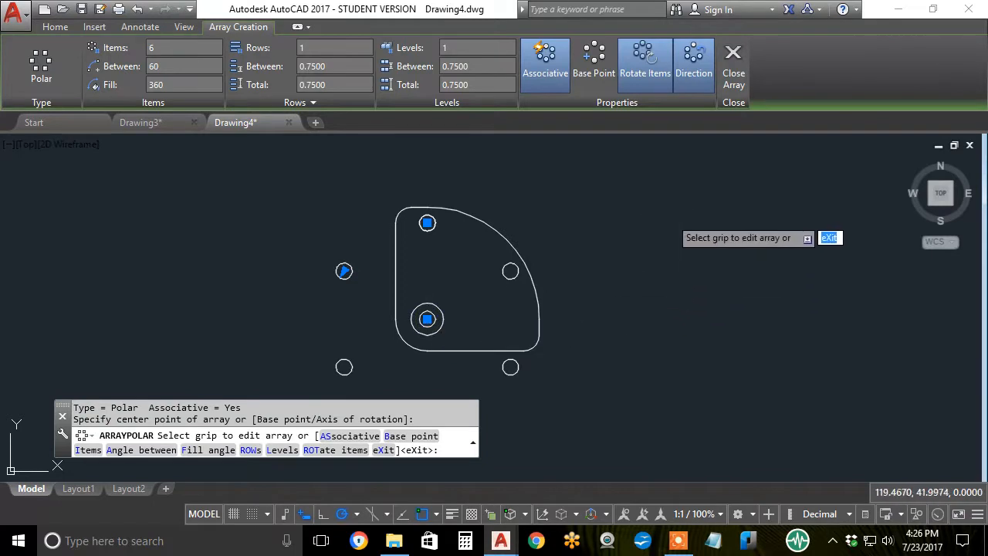
Step: Set the hole array's fill angle to -90 degrees so it runs clockwise
middle_drag(658, 254, 674, 205)
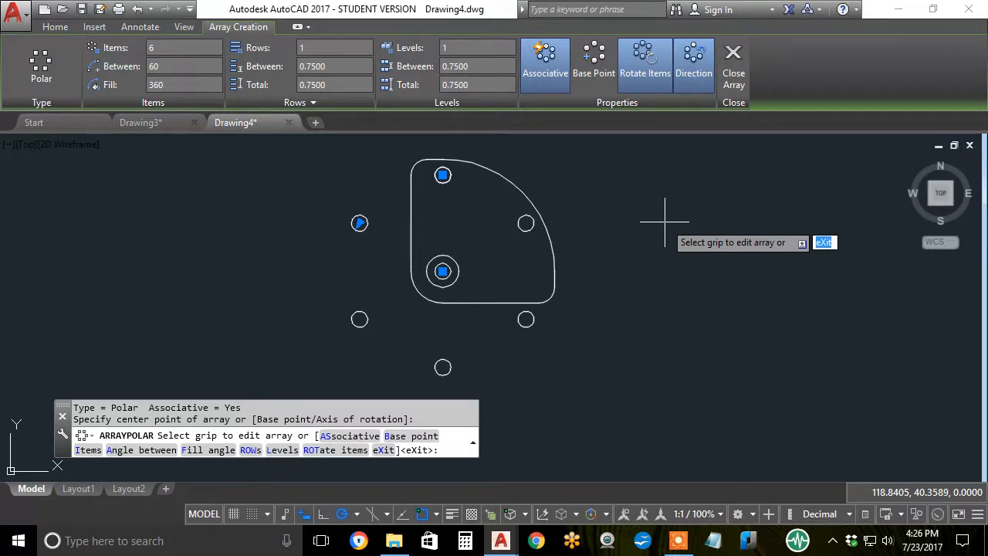
key(Down)
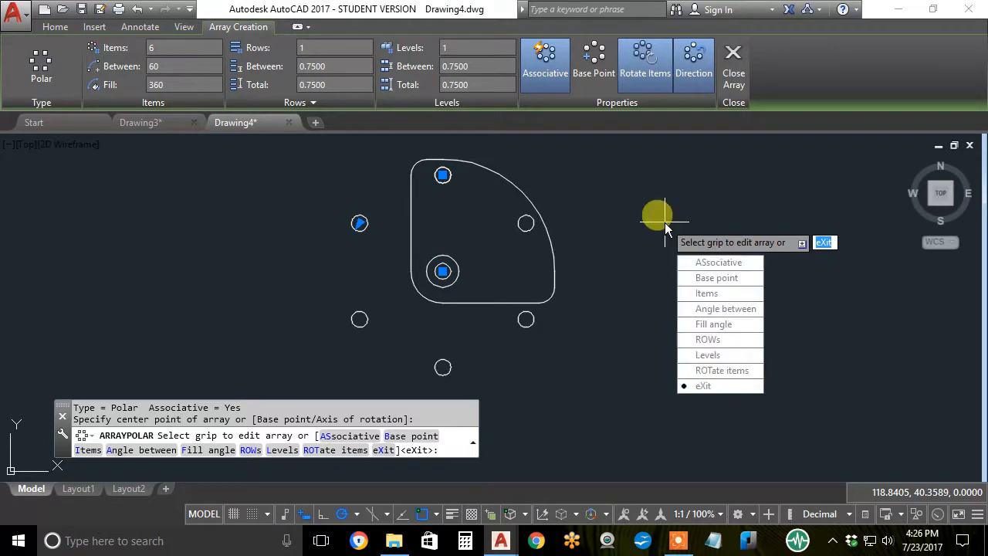
click(716, 324)
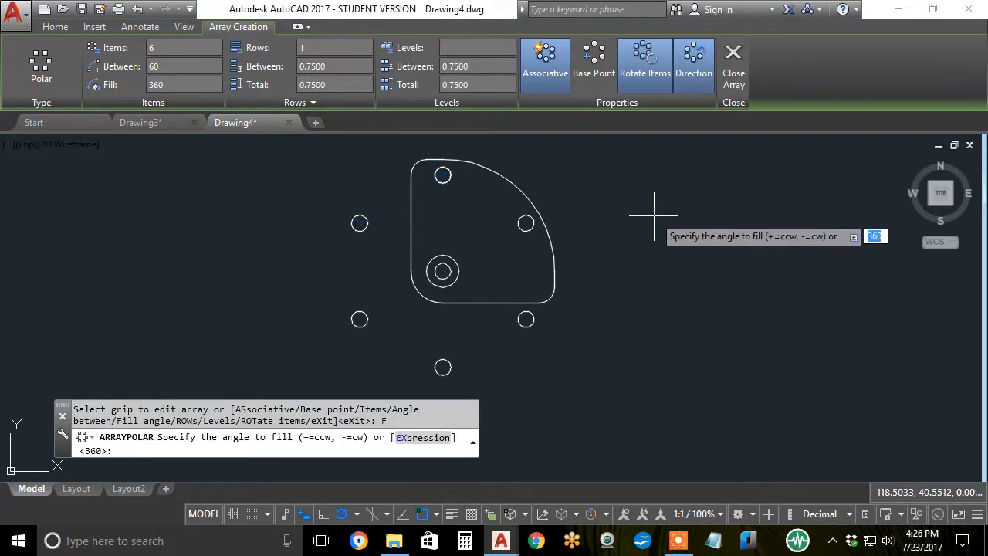
text(-90)
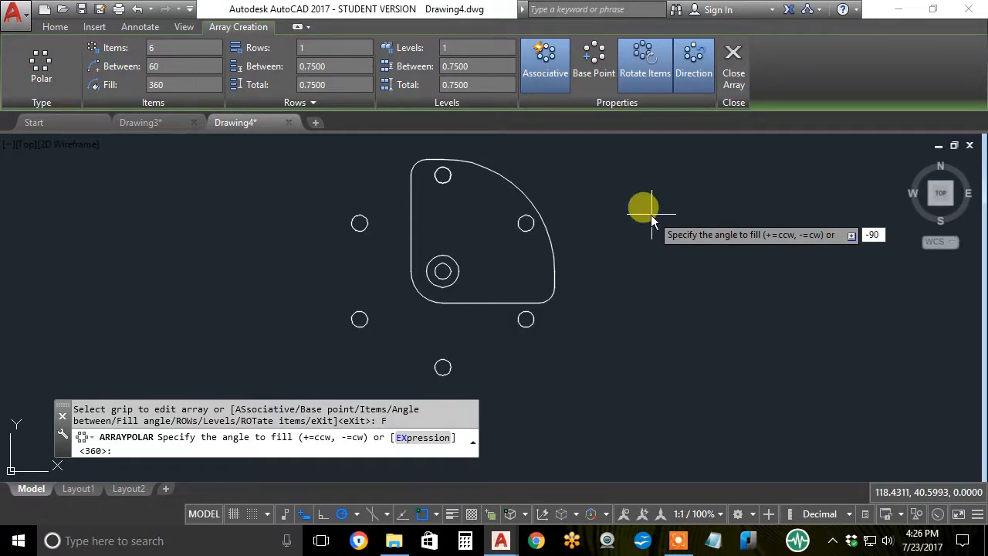
key(Return)
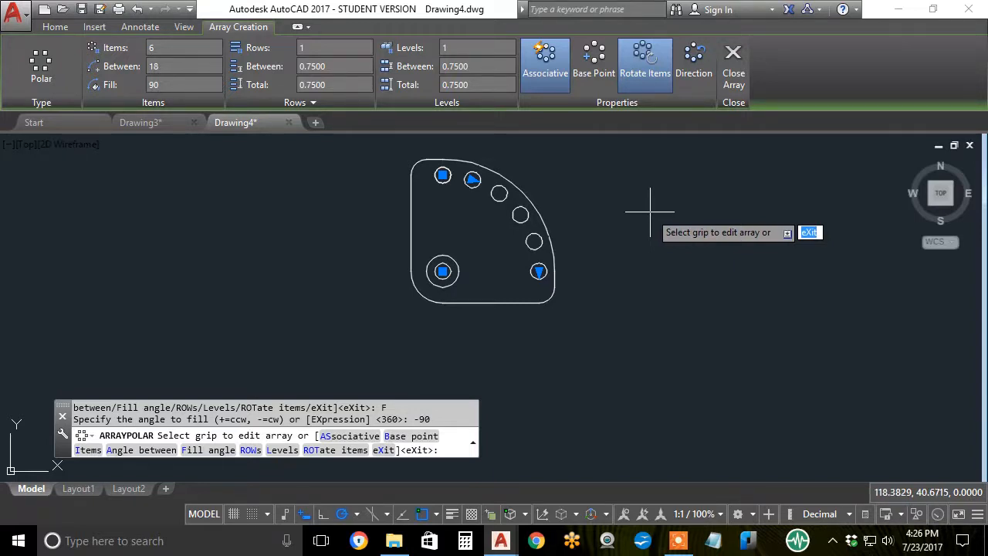
Step: Set the number of items in the hole array to 5
key(Down)
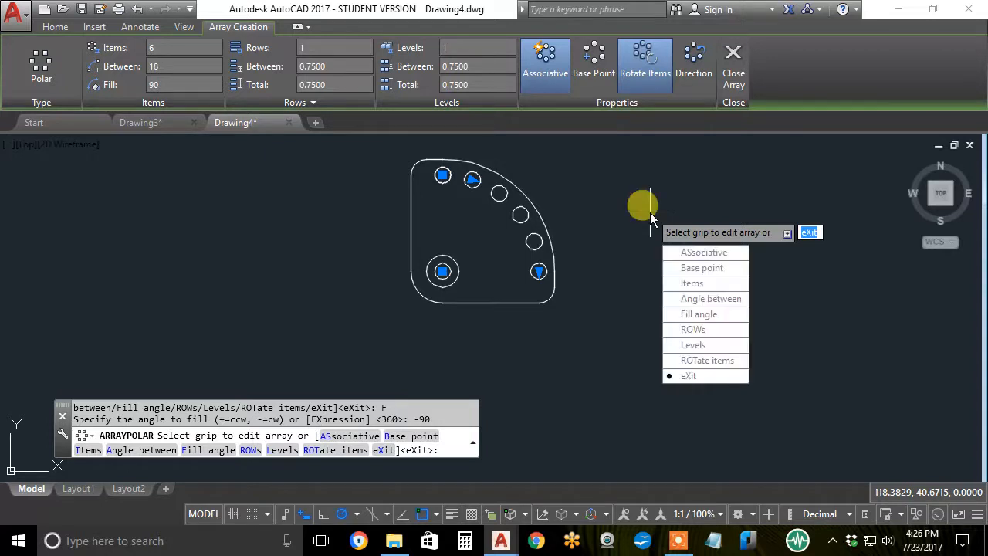
click(682, 282)
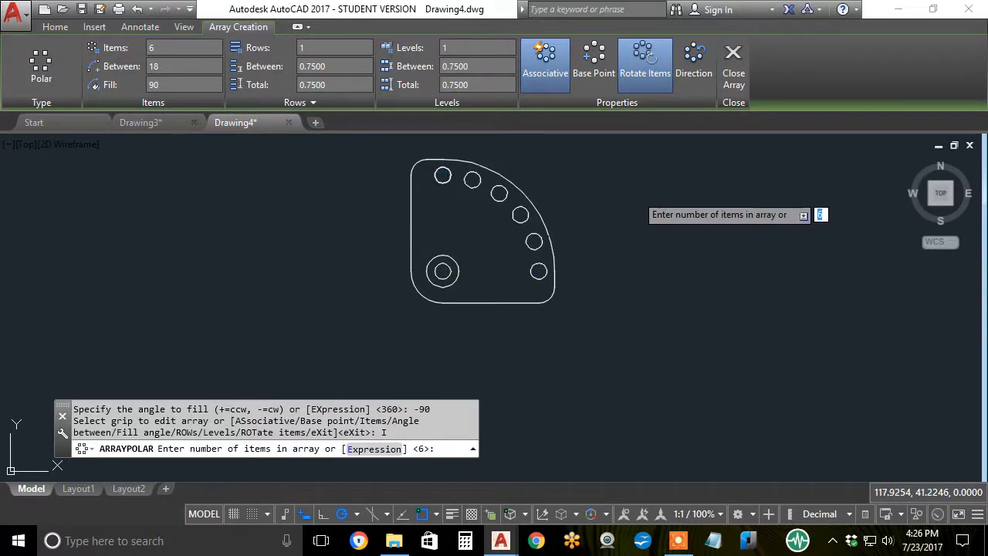
text(5)
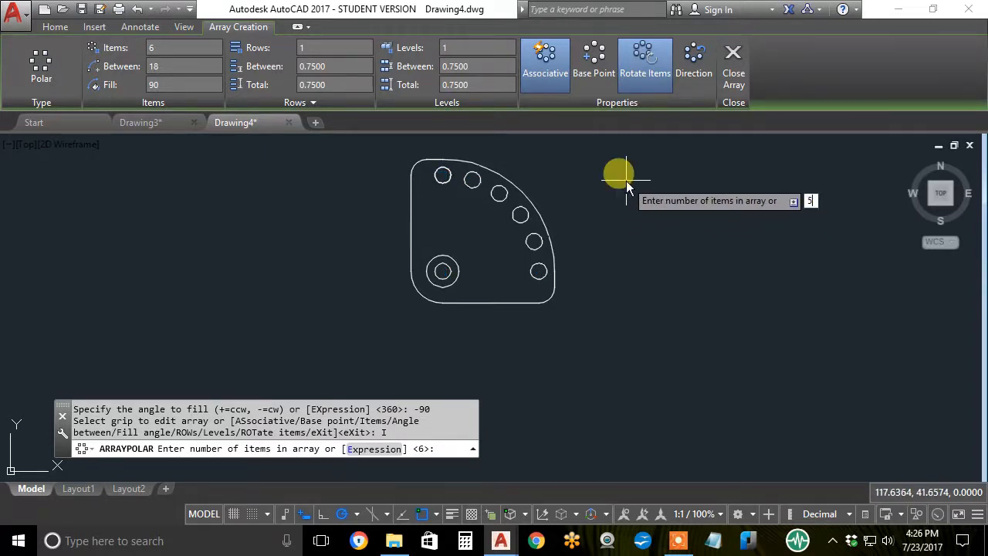
key(Return)
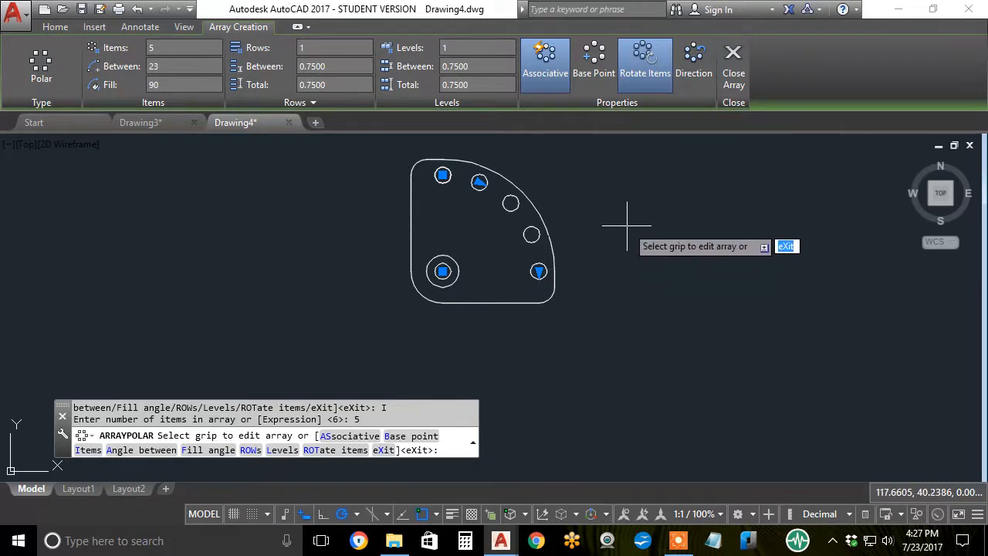
Step: Set the hole array's fill angle to -80 degrees and finish the array
key(Down)
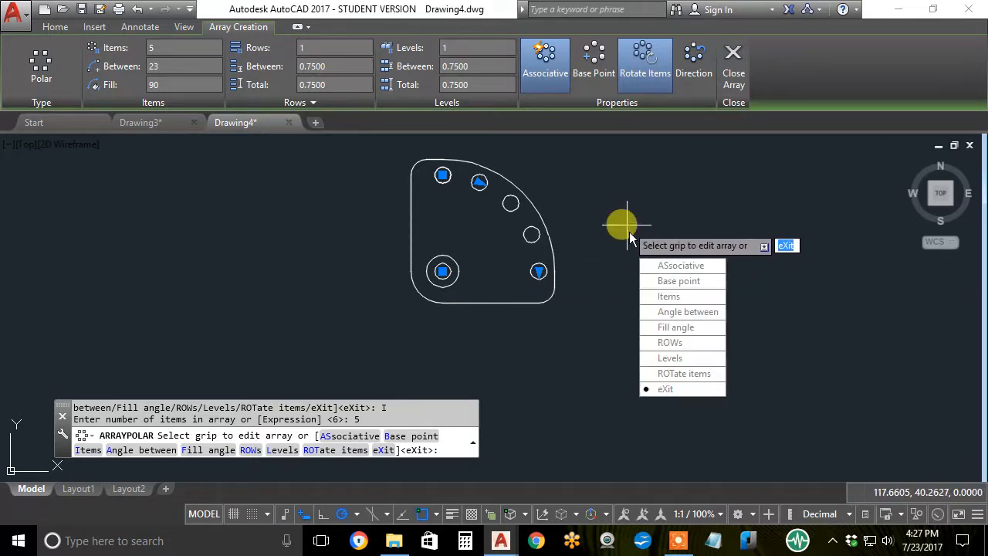
click(680, 327)
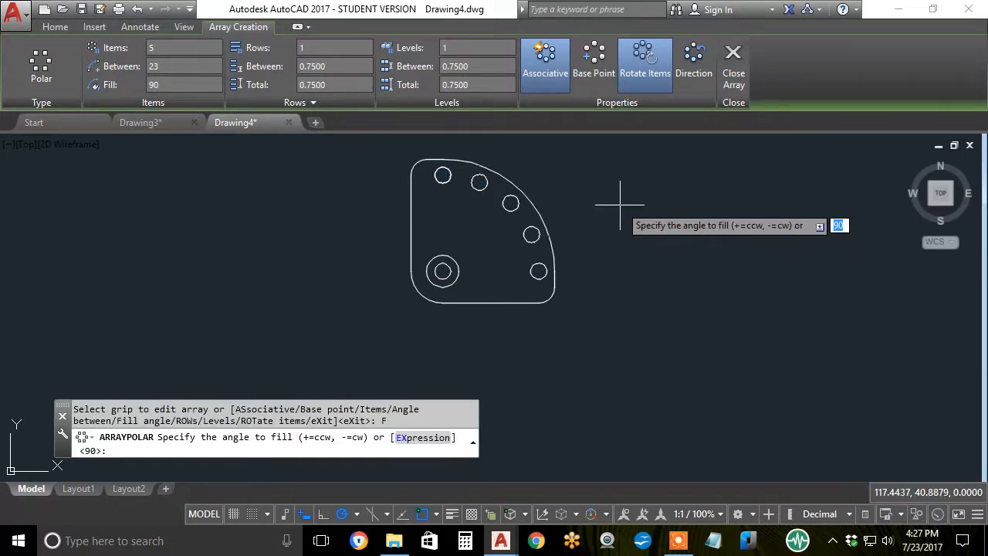
text(-8)
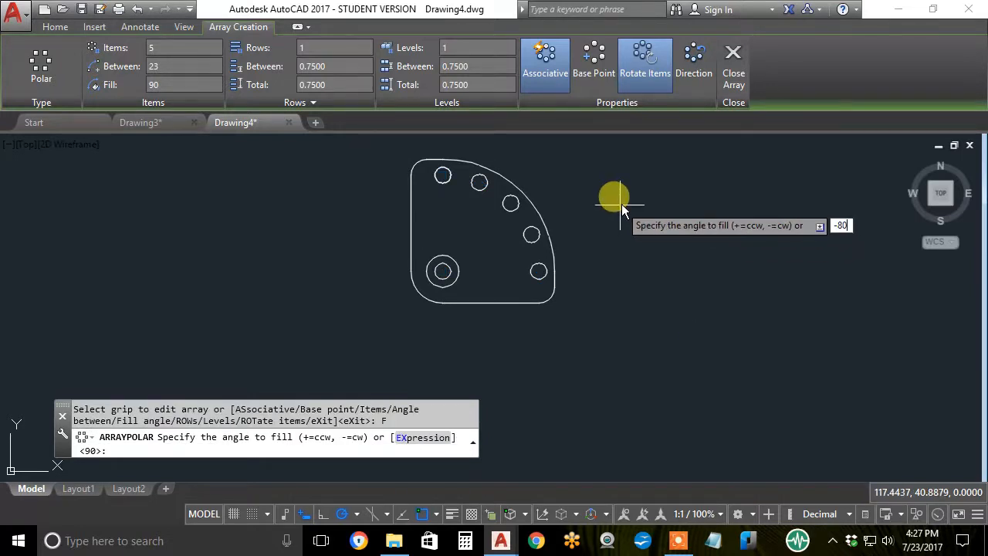
key(Return)
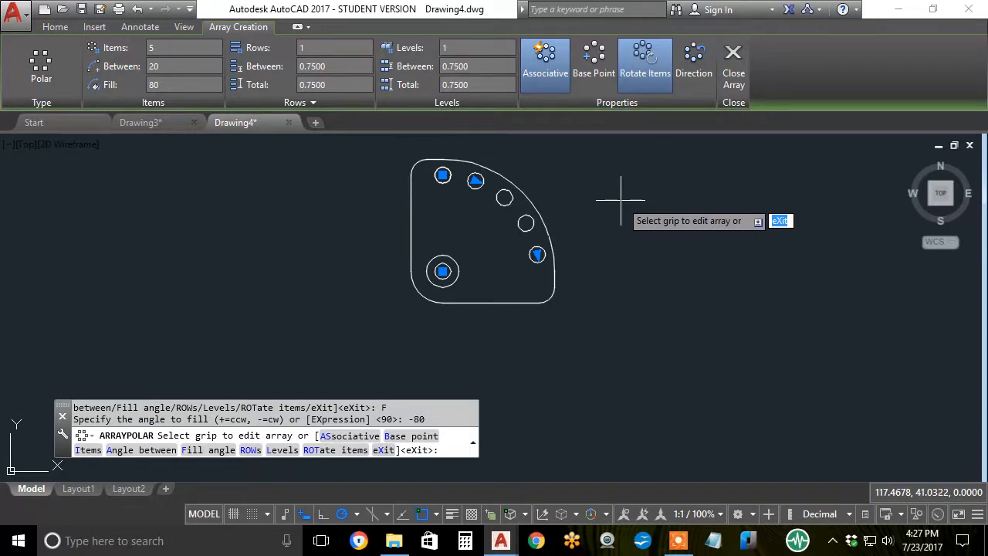
key(Return)
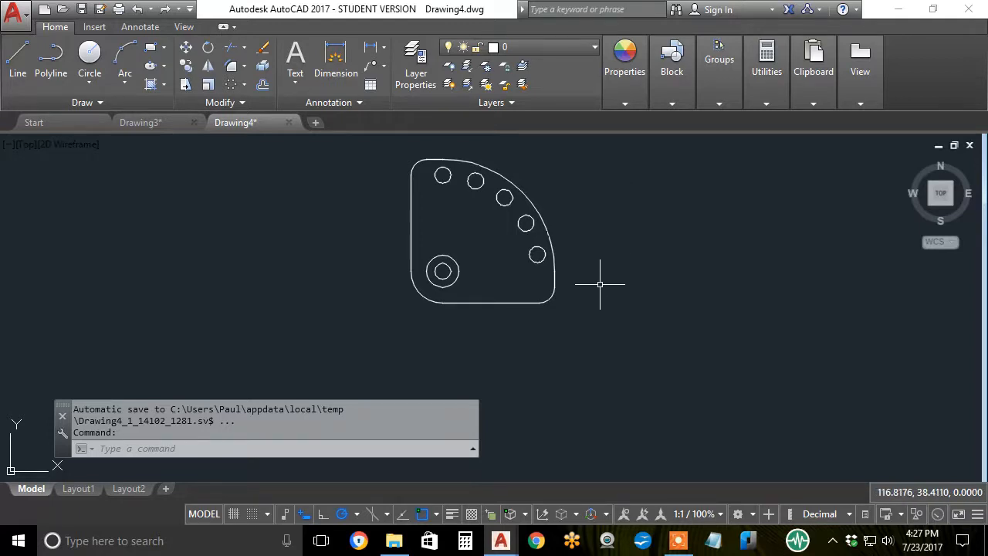
scroll(595, 280, down, 5)
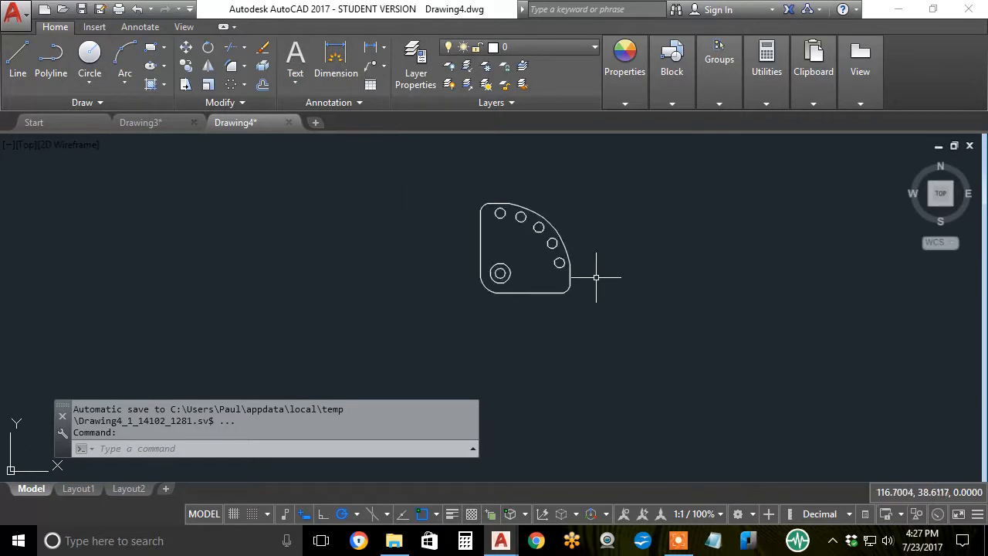
middle_drag(578, 278, 564, 280)
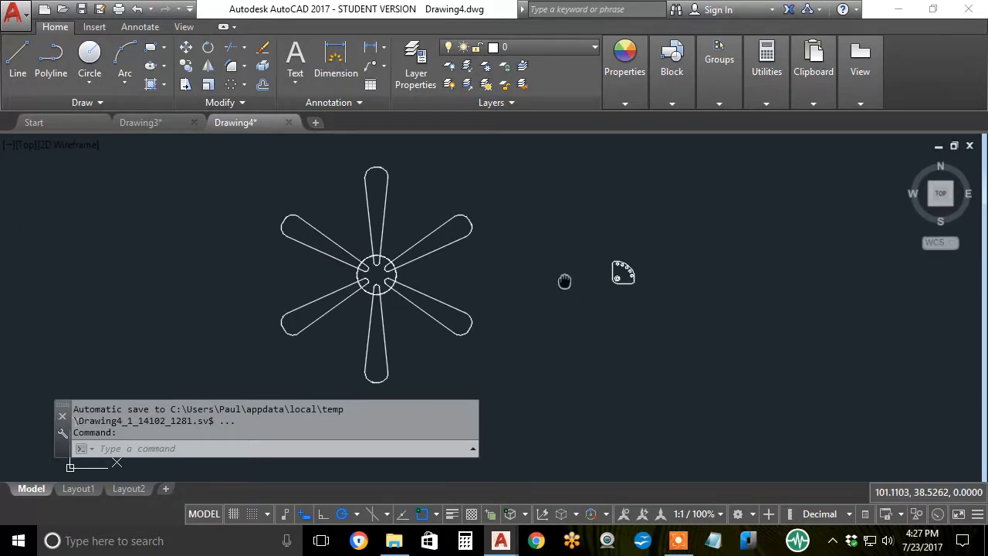